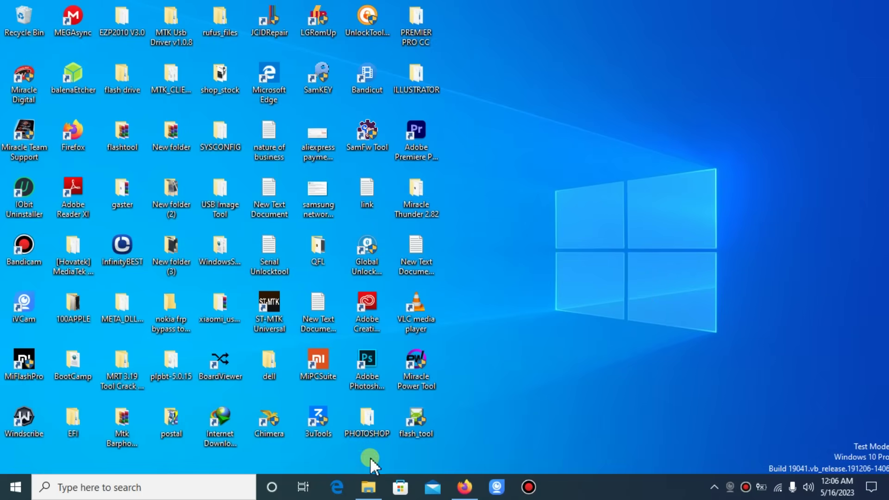
Restore the flashtool folder window and cancel the accidental rename of the SPD_Upgrade_Tool archive.
mouse_move(376, 488)
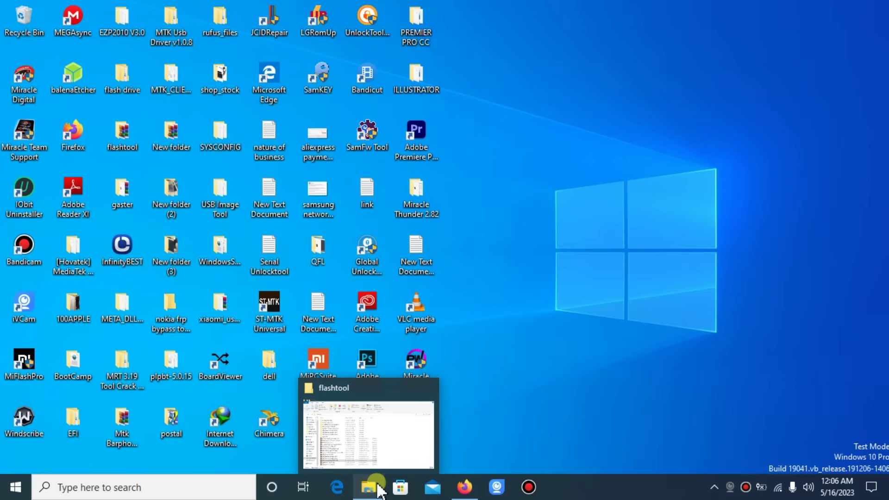
left_click(378, 486)
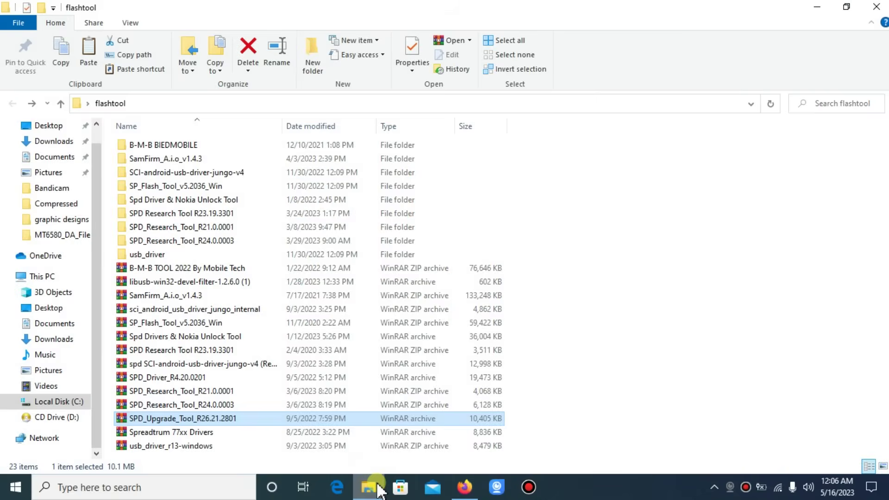
left_click(204, 418)
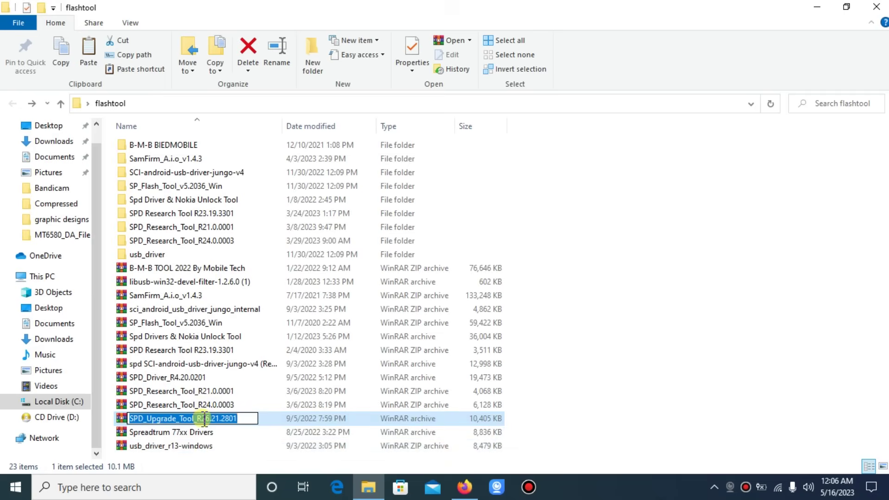
left_click(164, 405)
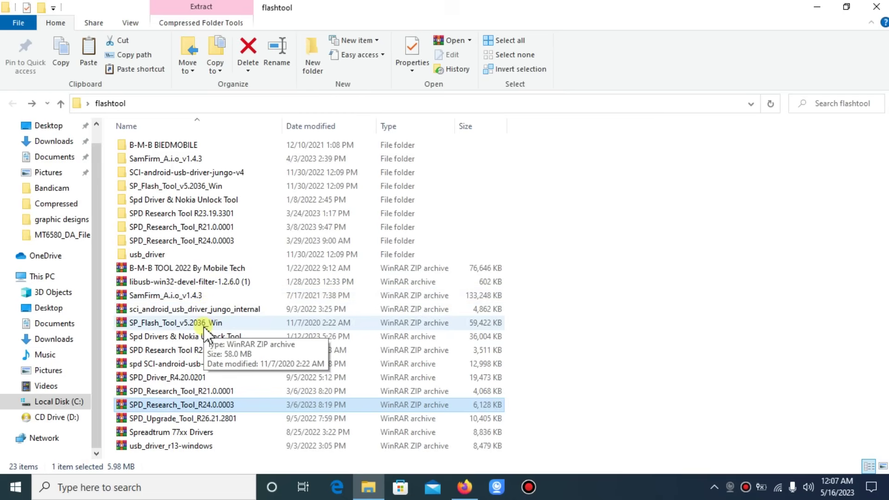
key("shift+F12")
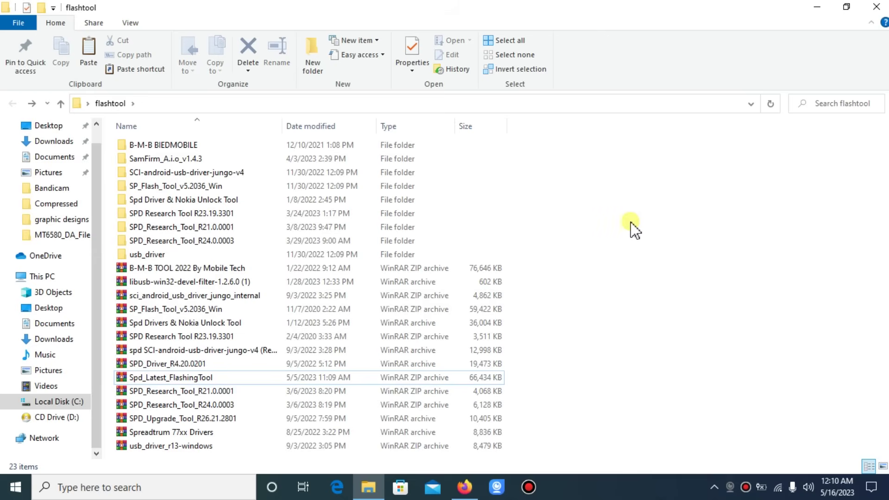
Open the Spd_Latest_FlashingTool archive in WinRAR, dismiss the trial reminder, and arrange the windows.
double_click(196, 380)
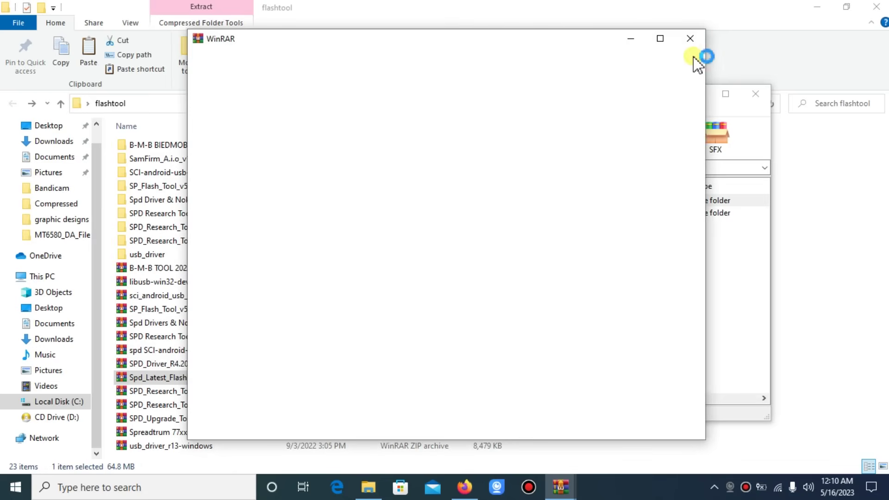
left_click(691, 43)
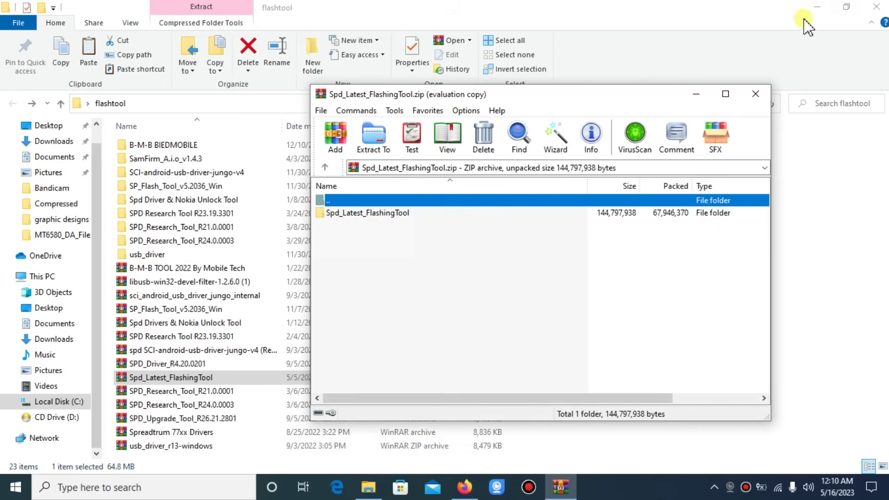
left_click(826, 9)
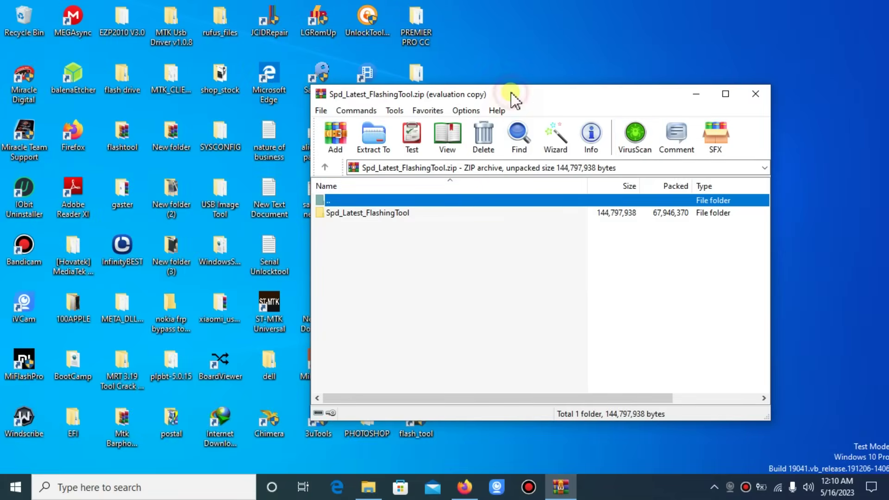
left_click_drag(511, 93, 219, 70)
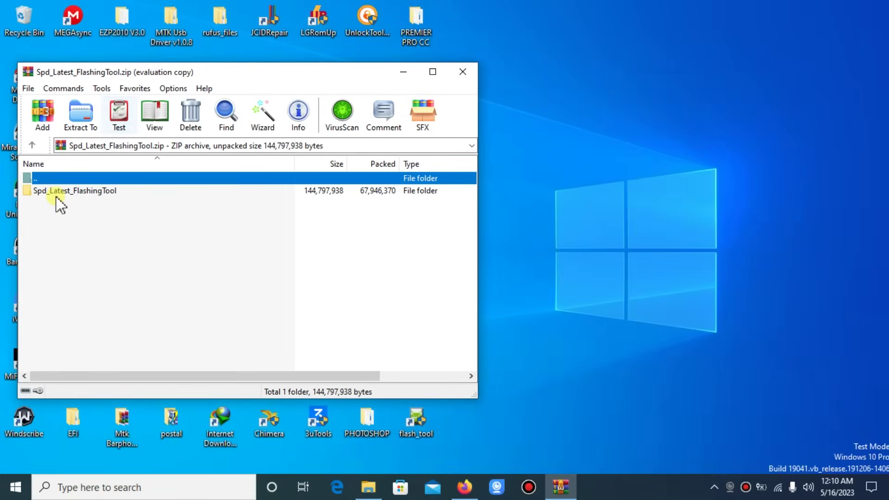
Extract the Spd_Latest_FlashingTool folder onto the desktop, entering the archive password.
left_click_drag(72, 193, 629, 172)
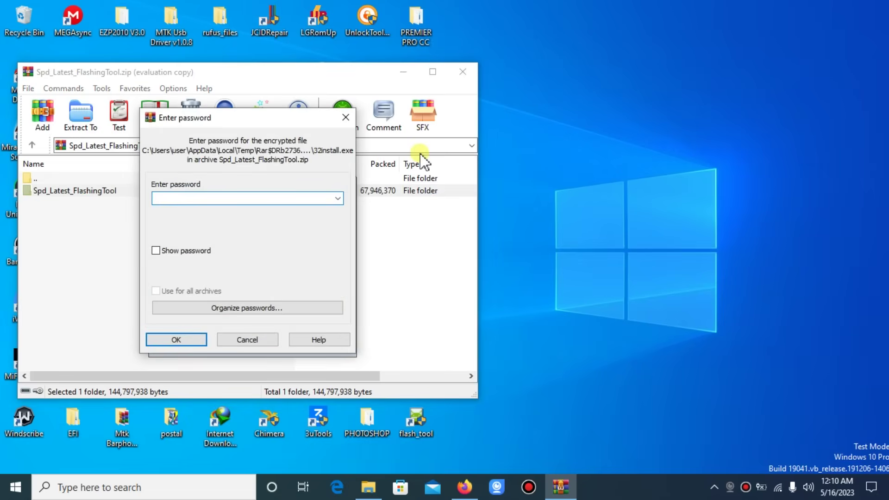
type("5432")
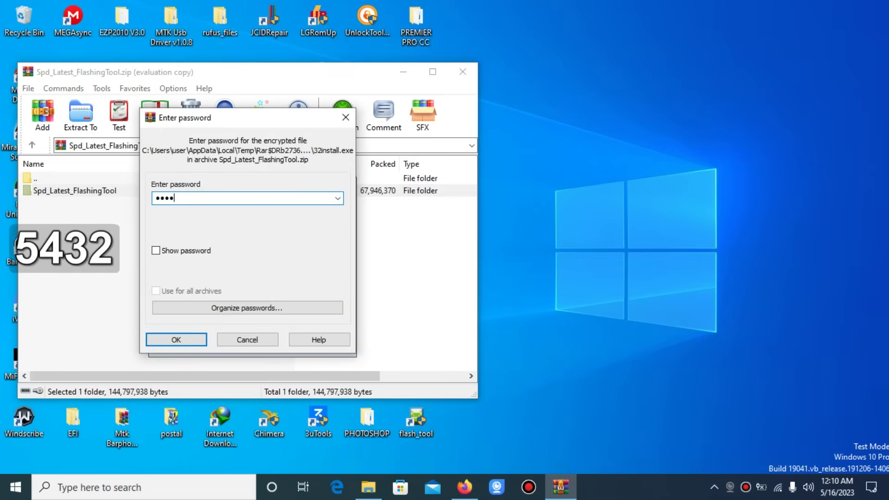
type("1")
key("Return")
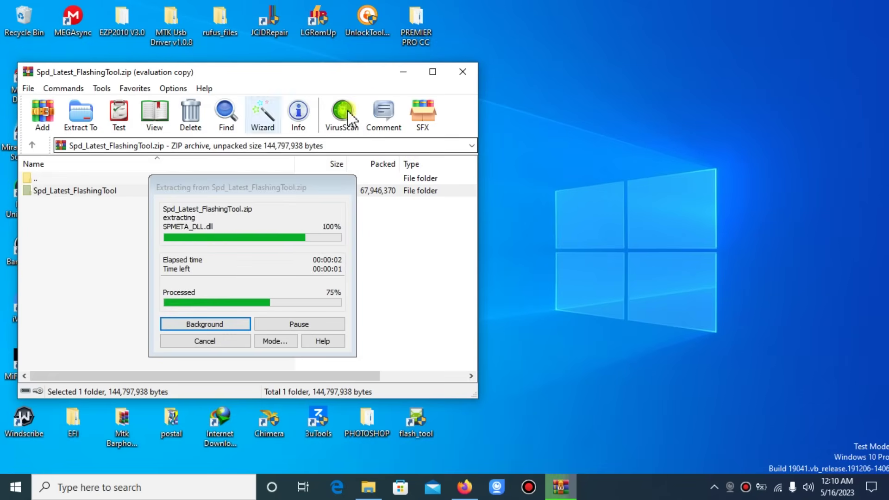
Browse Spd_Latest_FlashingTool\Spd_Latest_FlashingTool\Tool Playing on the desktop and scroll to SWD_UserRomUpgrade.
left_click(403, 74)
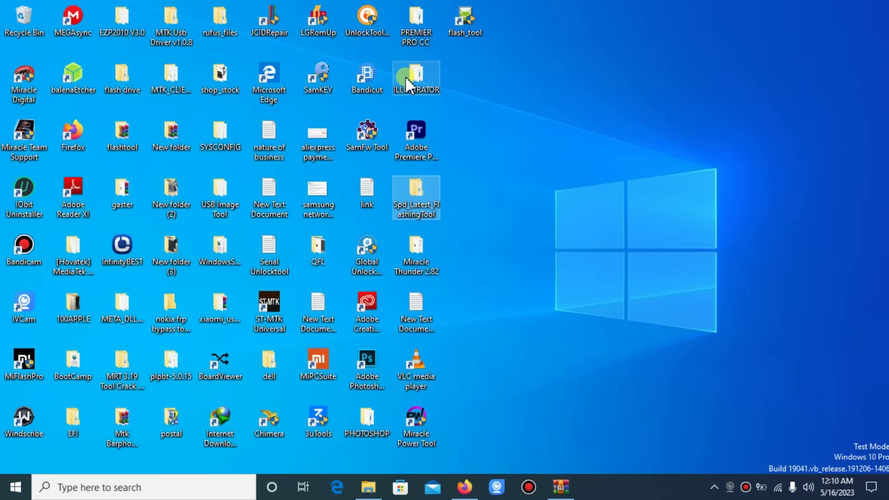
left_click(427, 205)
double_click(427, 205)
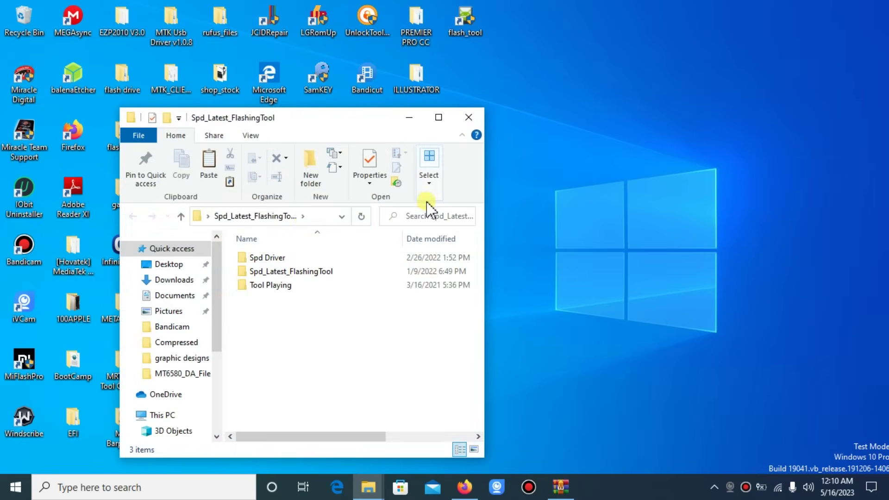
left_click(310, 272)
double_click(311, 272)
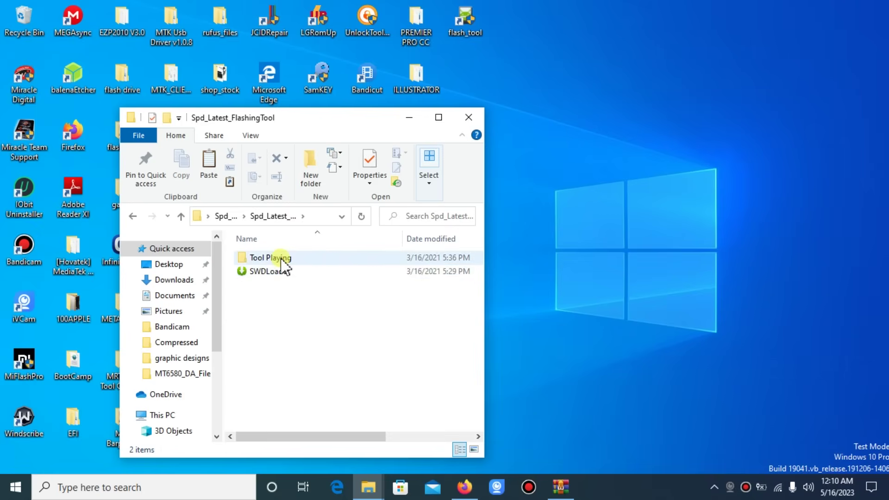
left_click(280, 259)
double_click(280, 257)
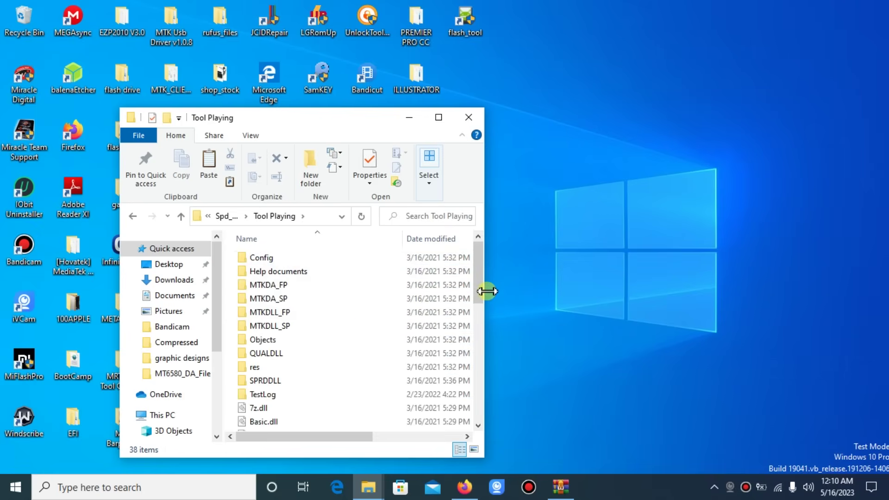
left_click_drag(477, 292, 492, 404)
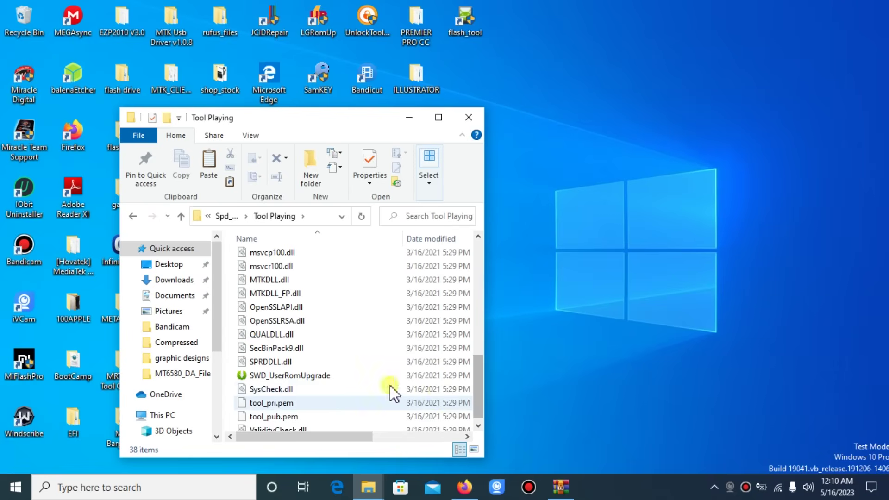
Close the running SWD_UserRomUpgrade tool, declining the first prompt and then closing it again.
left_click(306, 376)
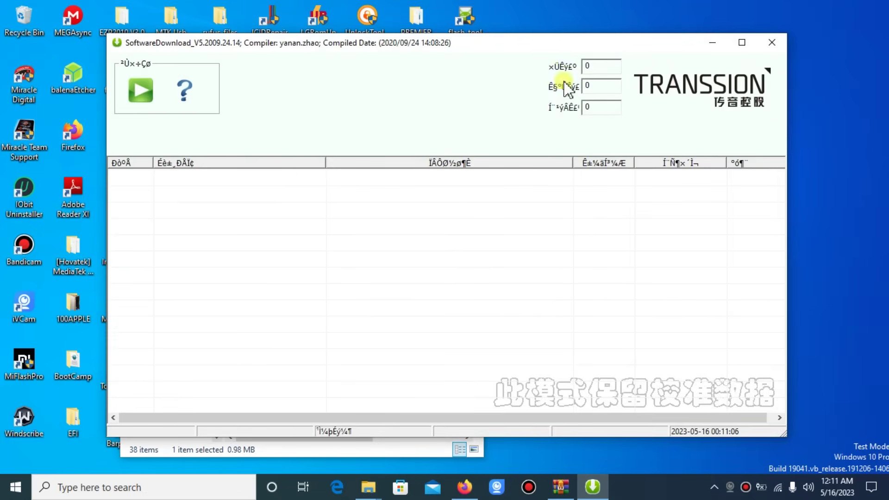
left_click(769, 37)
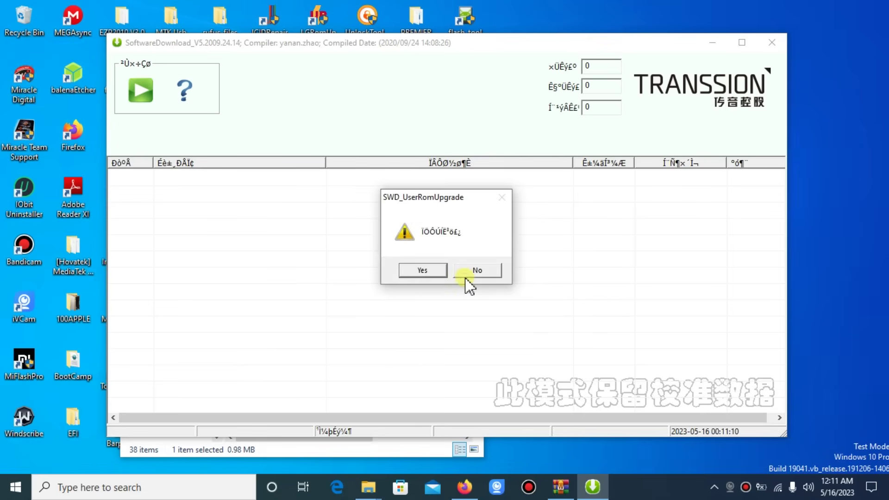
left_click(465, 277)
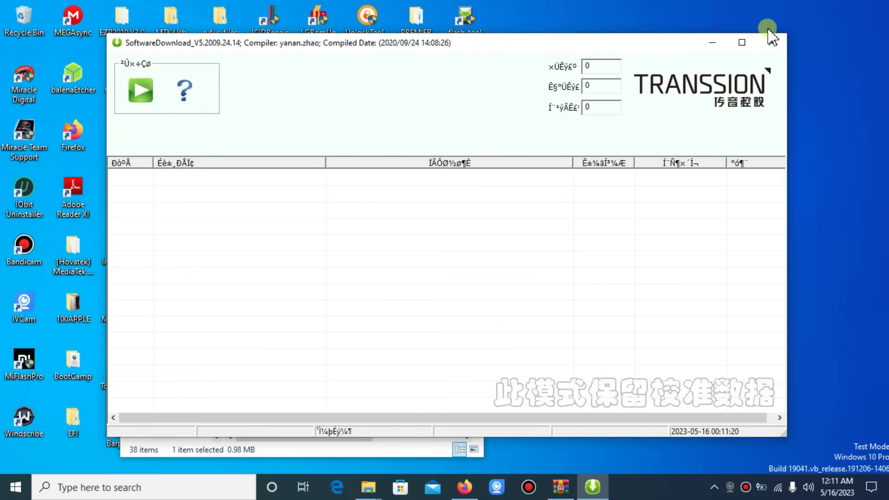
left_click(773, 43)
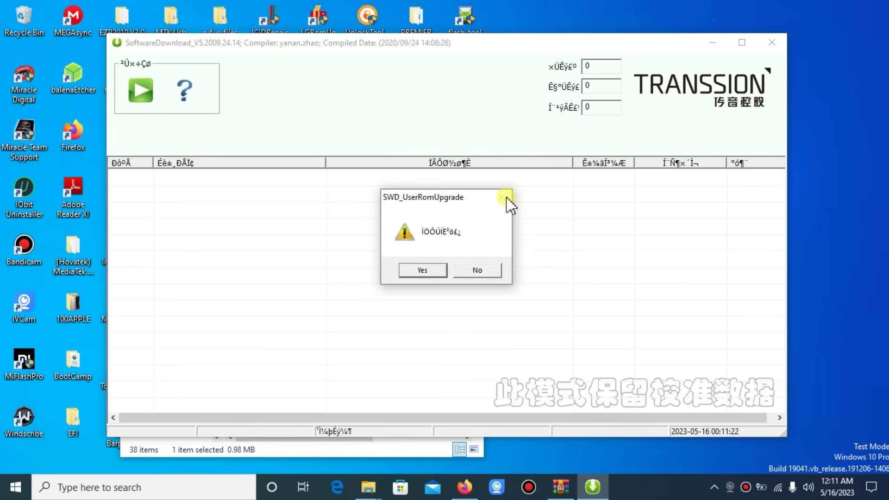
Confirm closing the old tool, relaunch SWD_UserRomUpgrade, and dismiss the missing .pac error.
left_click(423, 270)
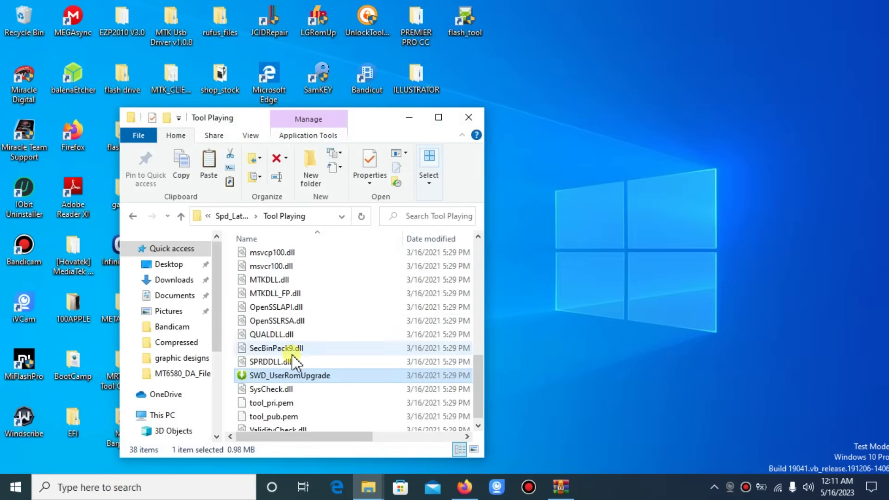
right_click(283, 379)
left_click(284, 375)
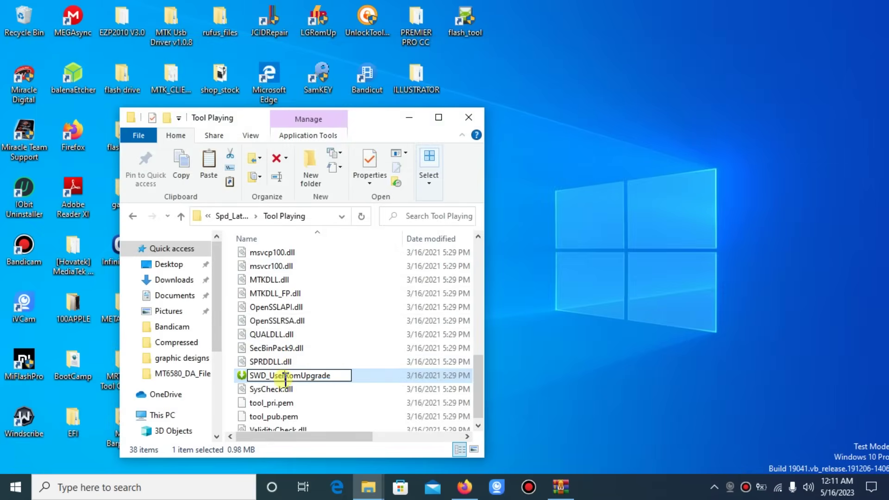
double_click(242, 376)
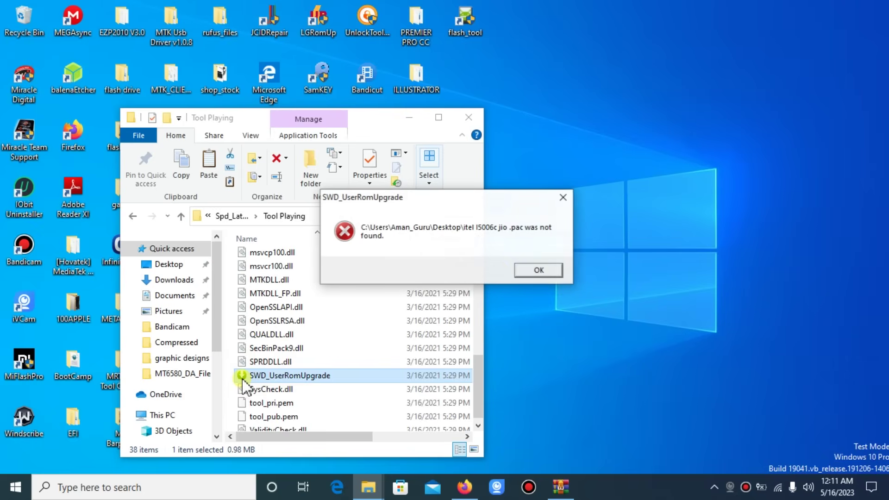
left_click(535, 271)
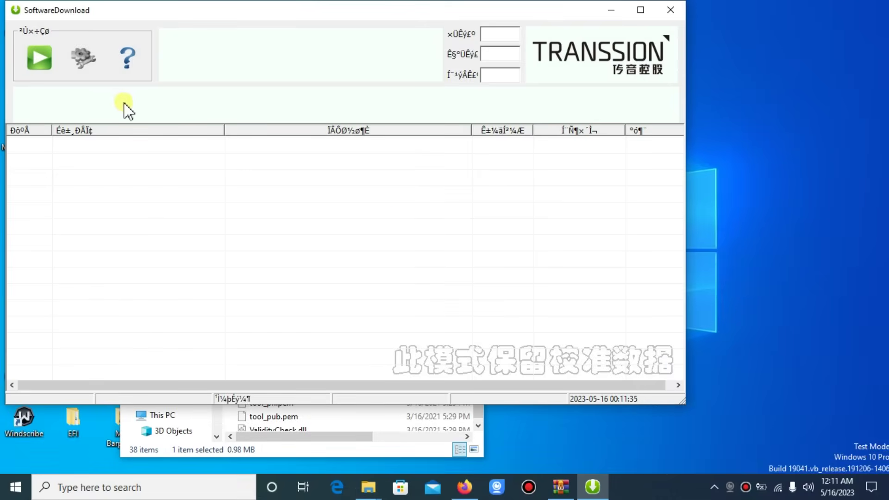
Open the firmware settings and browse for the .pac file on Local Disk (C:).
left_click(89, 59)
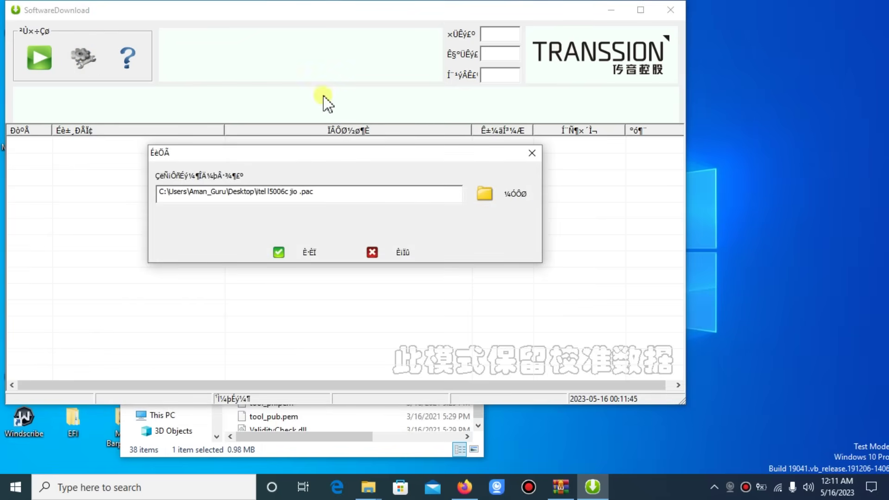
left_click(486, 194)
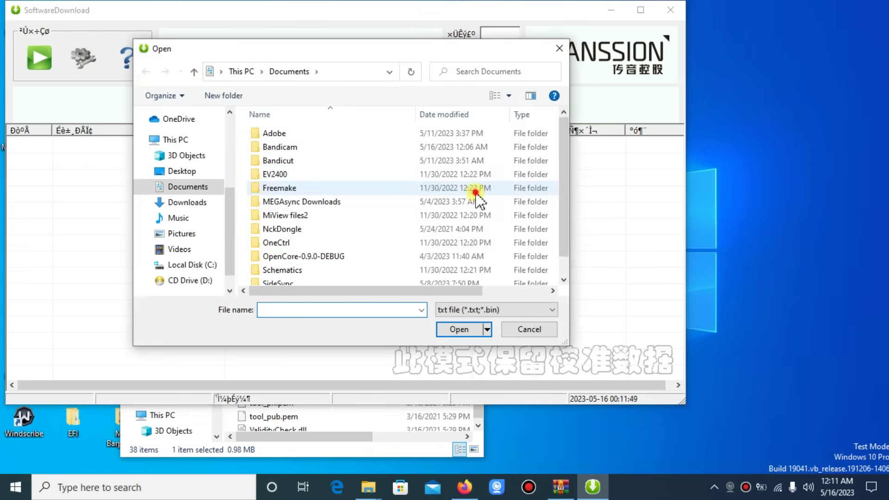
left_click(367, 188)
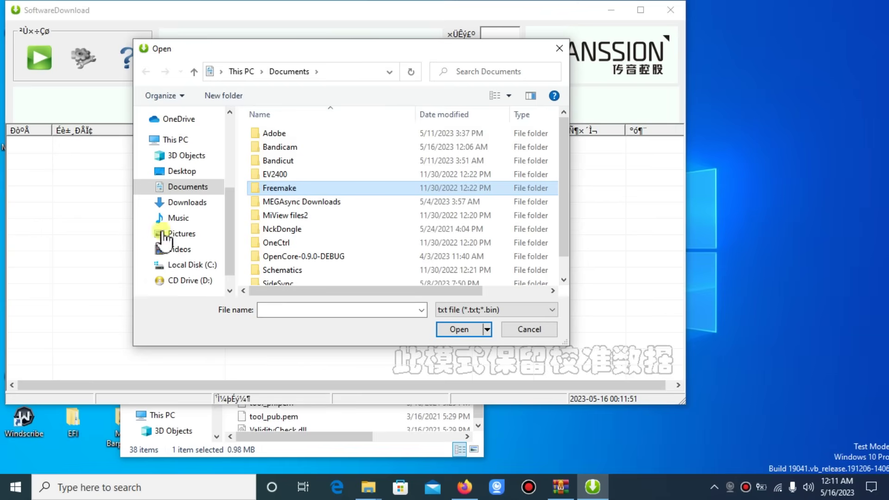
left_click(185, 265)
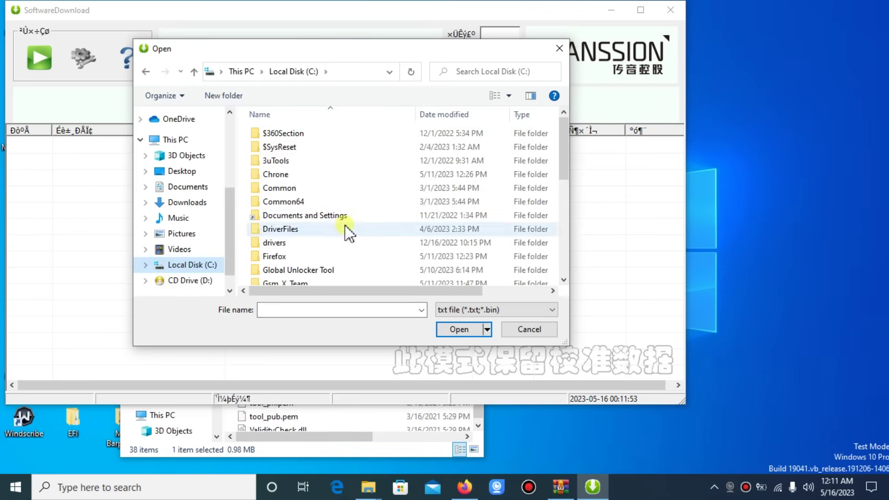
scroll(565, 193, "down", 4)
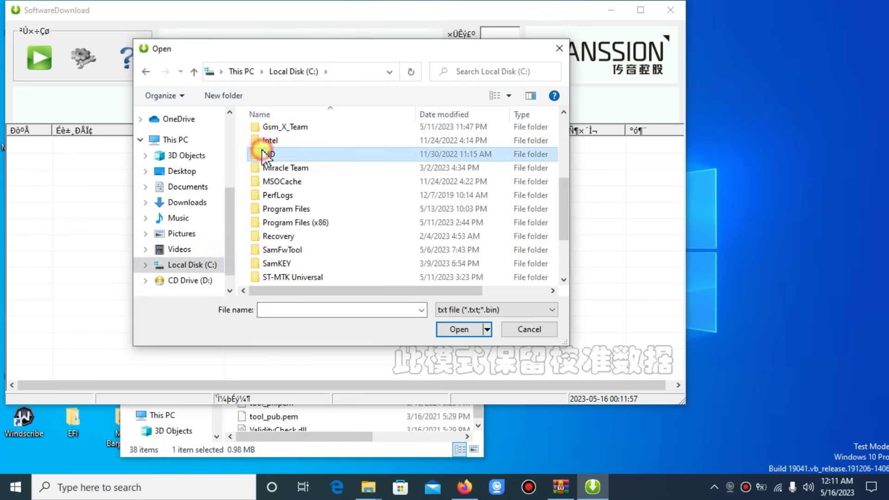
Pick the A662L PAC from C:\MD\Documents\Flash Files\itel\A662L and confirm the path.
double_click(263, 154)
double_click(262, 149)
double_click(263, 148)
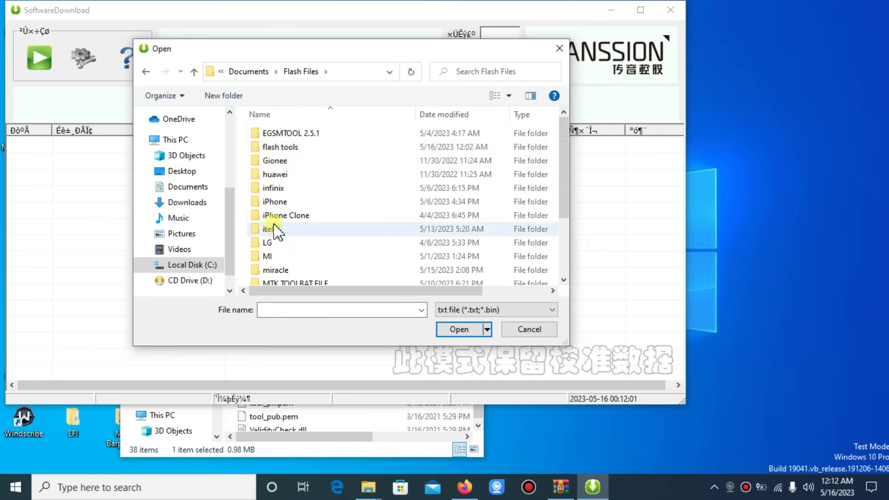
left_click(273, 226)
double_click(273, 226)
double_click(299, 133)
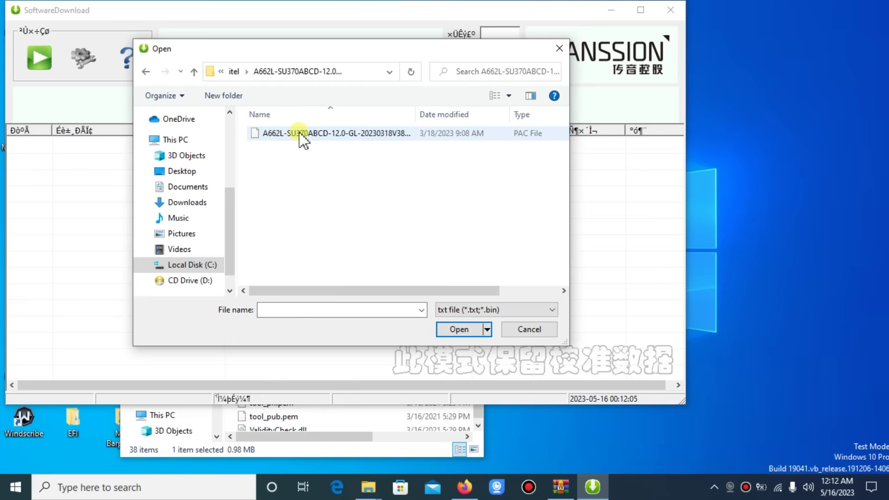
double_click(299, 133)
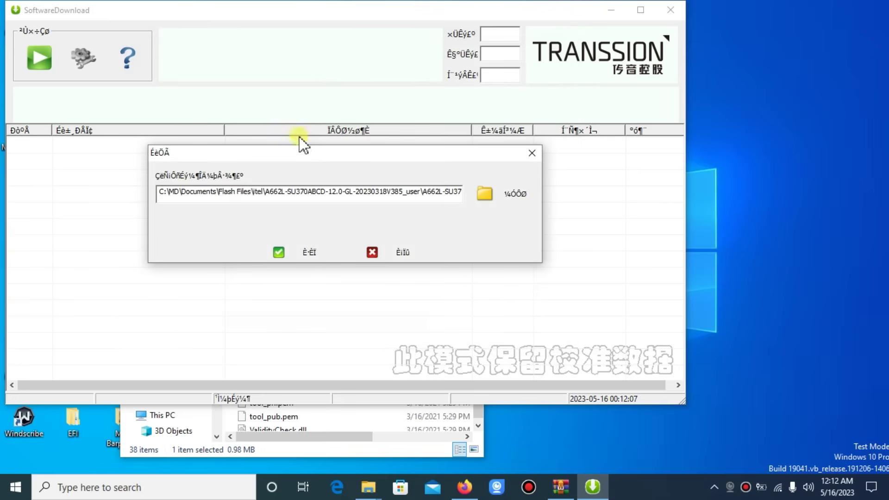
left_click(305, 253)
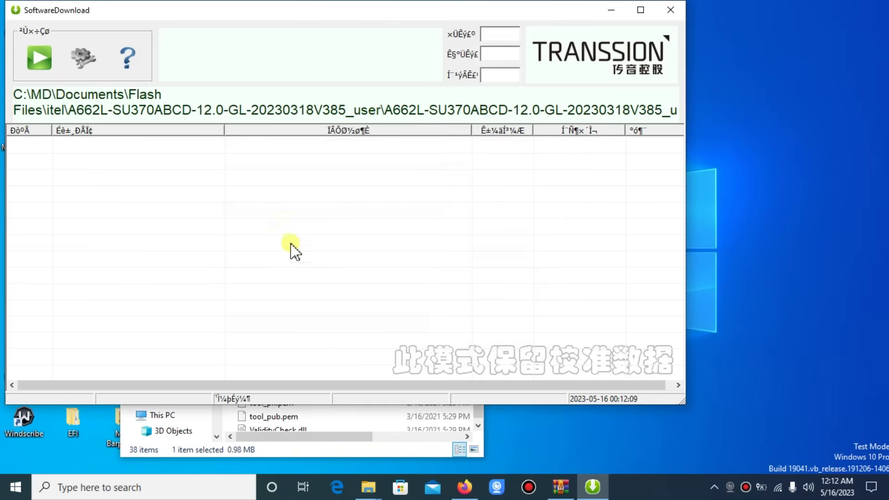
Start the tool with the loaded A662L firmware, then relaunch SWD_UserRomUpgrade from Explorer.
left_click(35, 62)
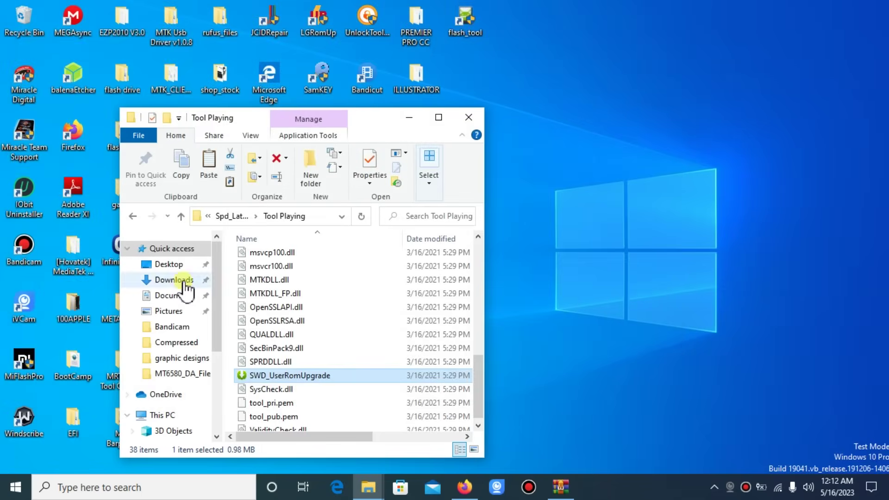
double_click(241, 376)
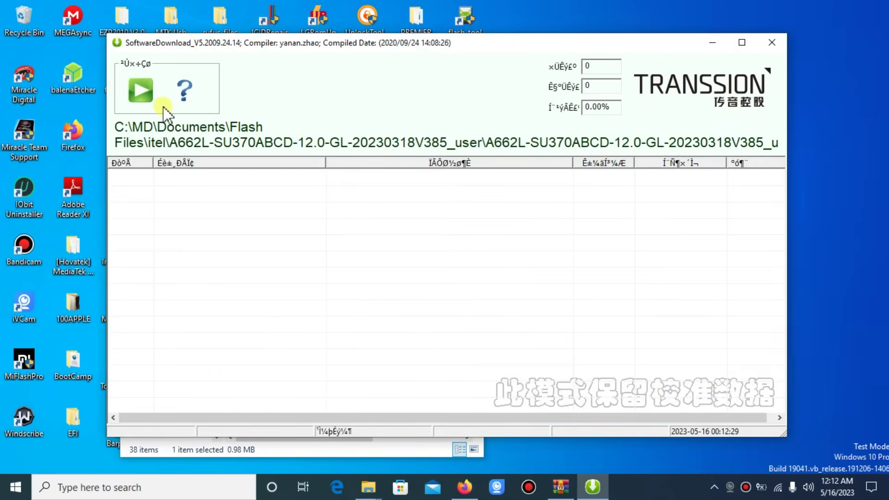
Load the A662L firmware package until it reaches 99% and the DLE2008 mismatch warning appears.
left_click(145, 98)
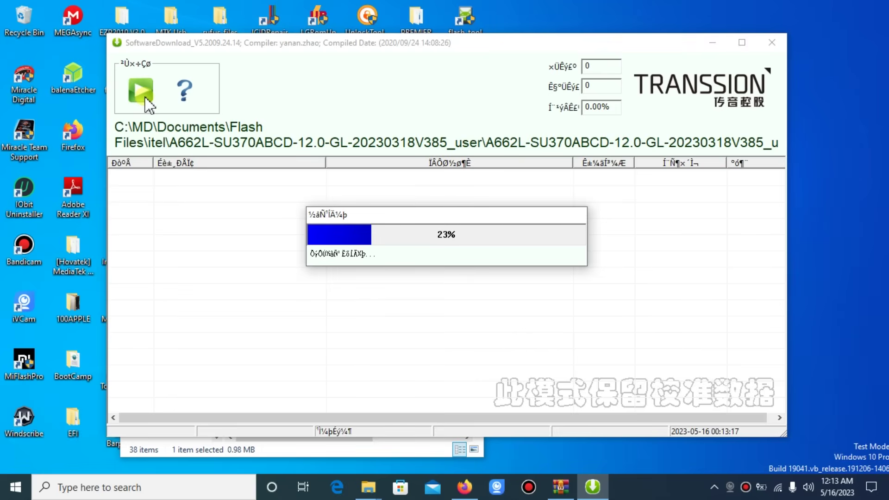
key("shift")
key("shift+F12")
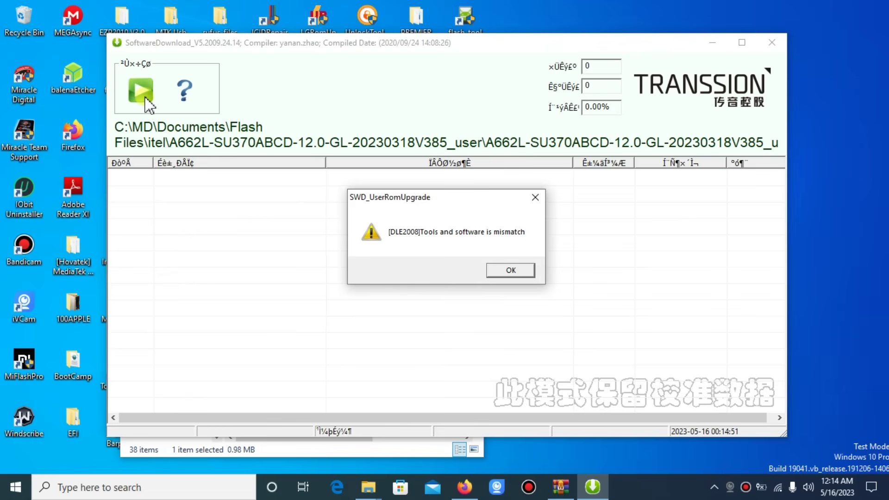
Dismiss the DLE2008 mismatch warning and start the download so the button reads STOP.
left_click(510, 272)
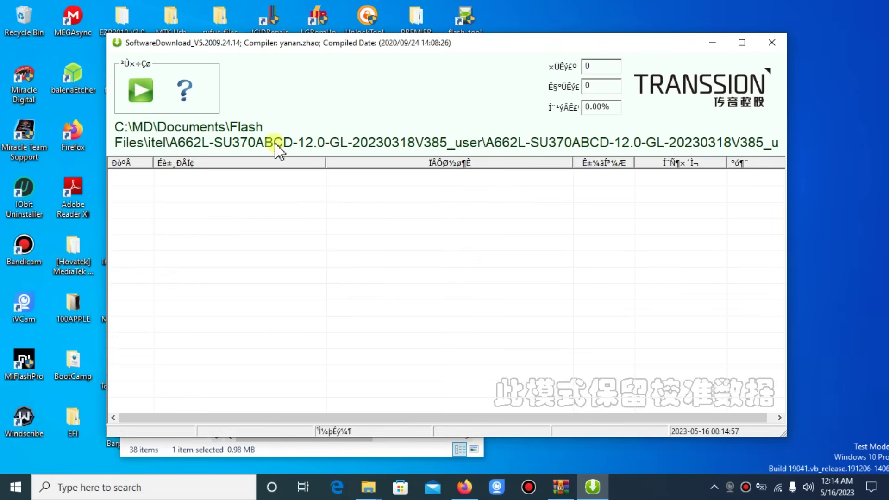
left_click(138, 100)
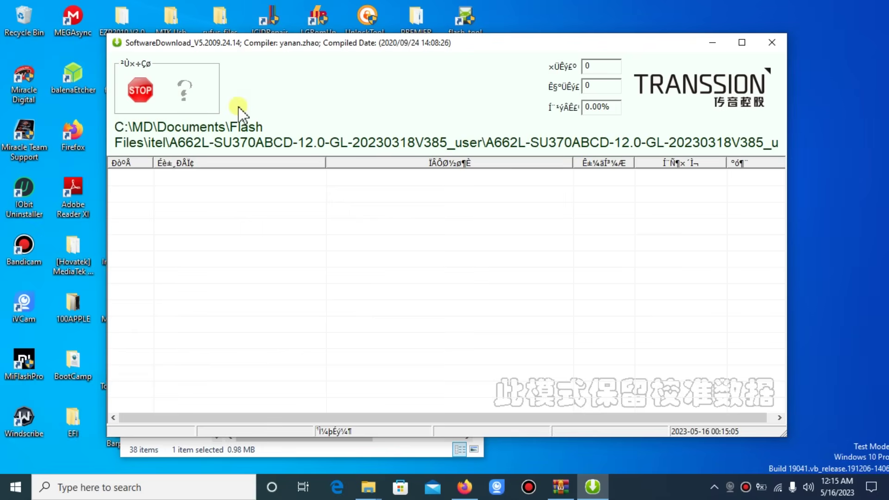